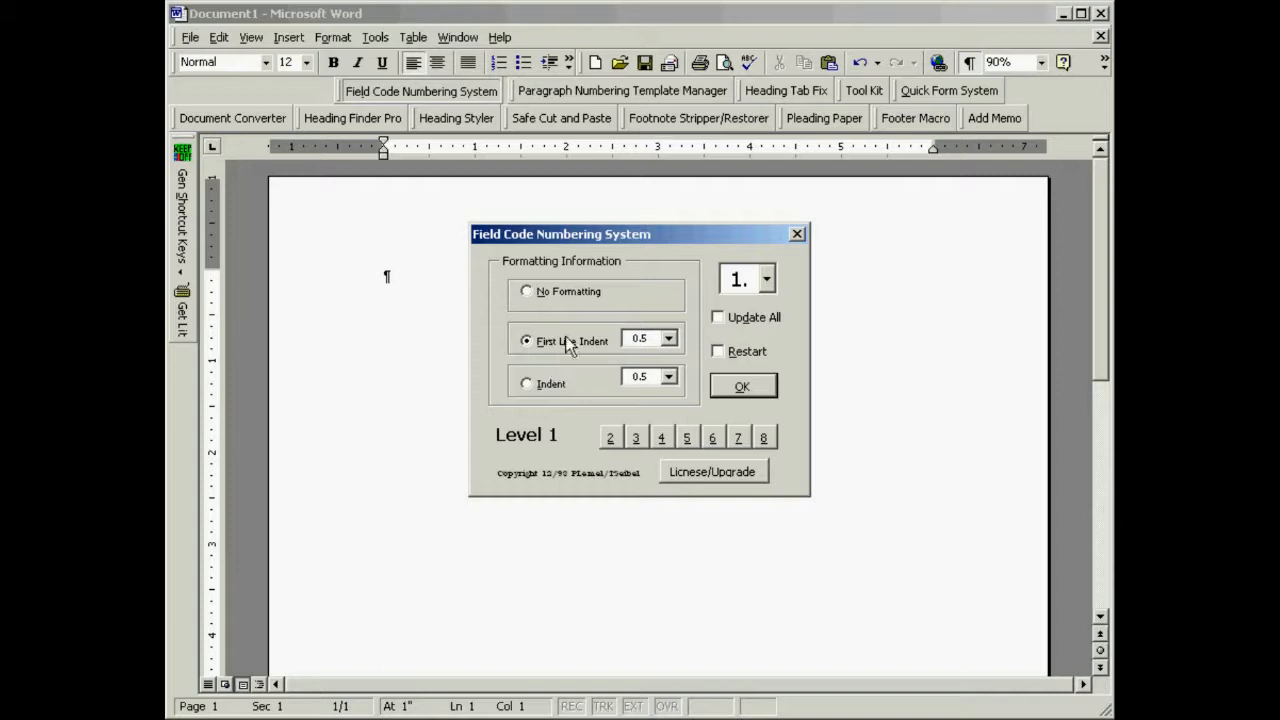
- Insert a level 1 number with first line indent and type the first numbered paragraph of sample text
click(740, 388)
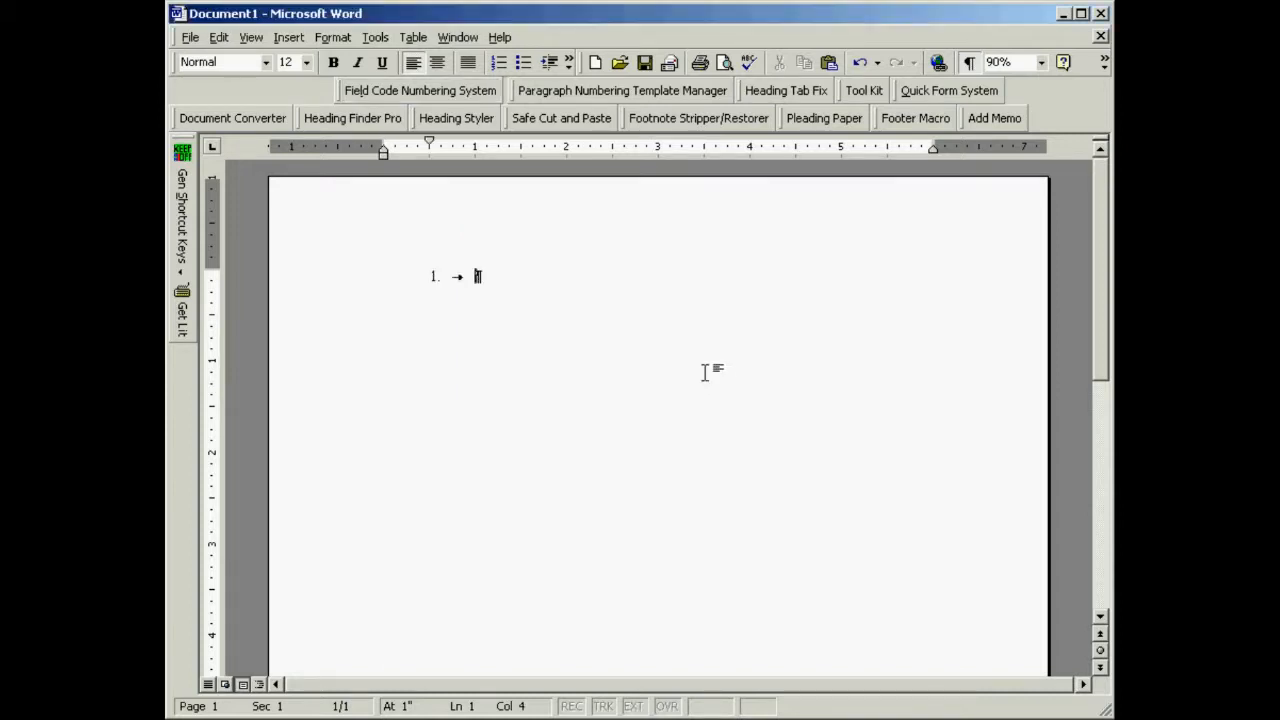
text(sdfljkfsdlkjsdflkjfsdkljlk jso)
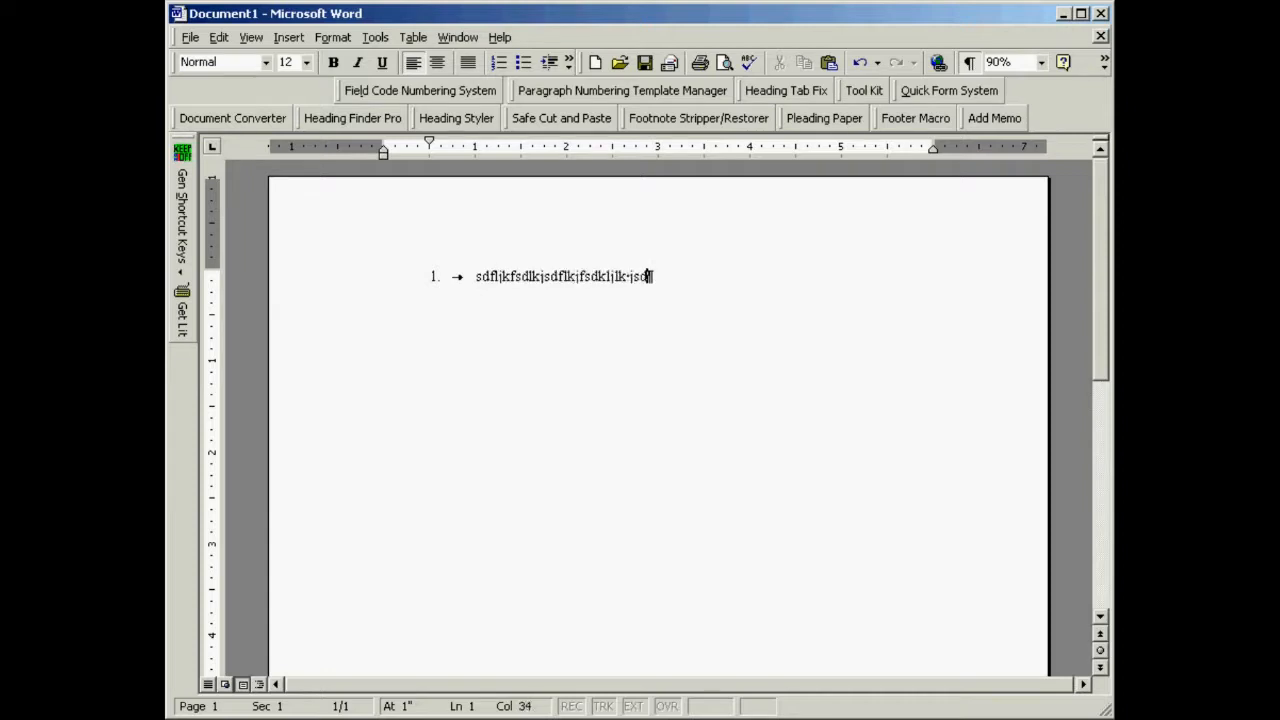
text(l jkfd ljkdsf lksdfl kl skdj lkj;fds lkjsdf kldfslk  lkjds ljk;fds lj;kfsd )
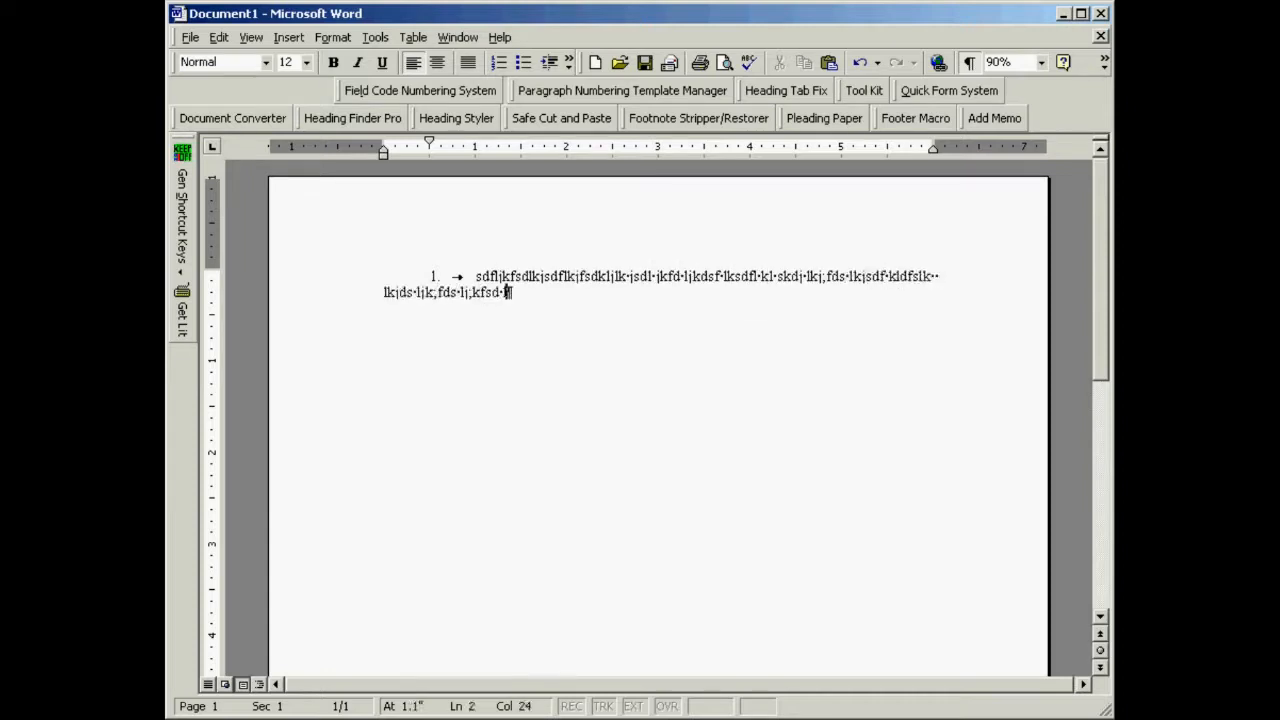
text(lkjdfsl jksdfkljk)
key(Return)
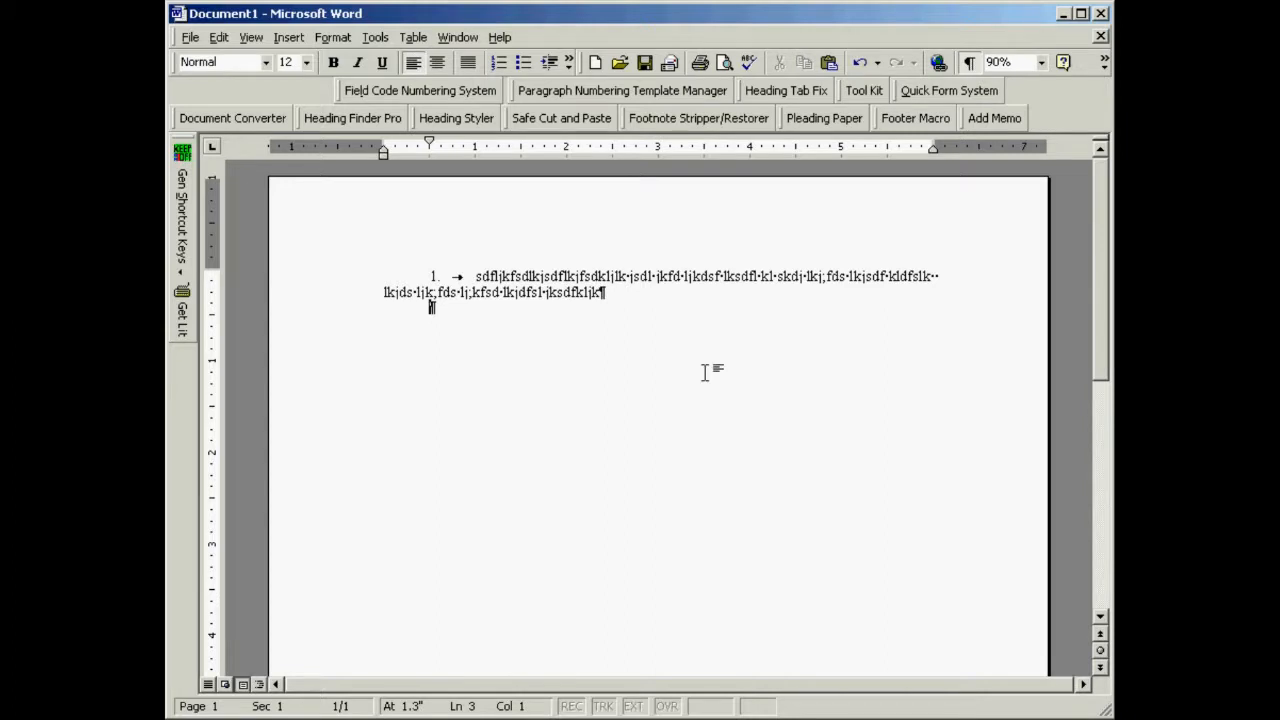
- Insert the next level 1 field code number and type a second numbered paragraph of sample text
key(alt+l)
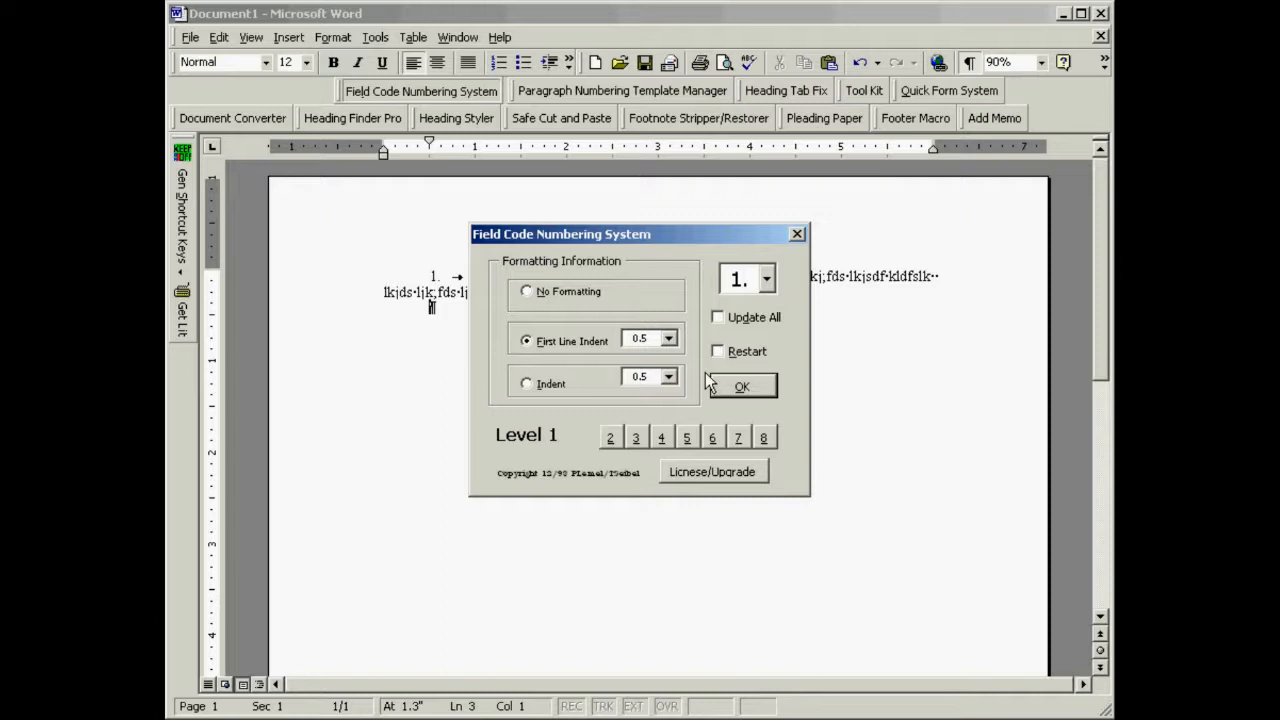
click(738, 387)
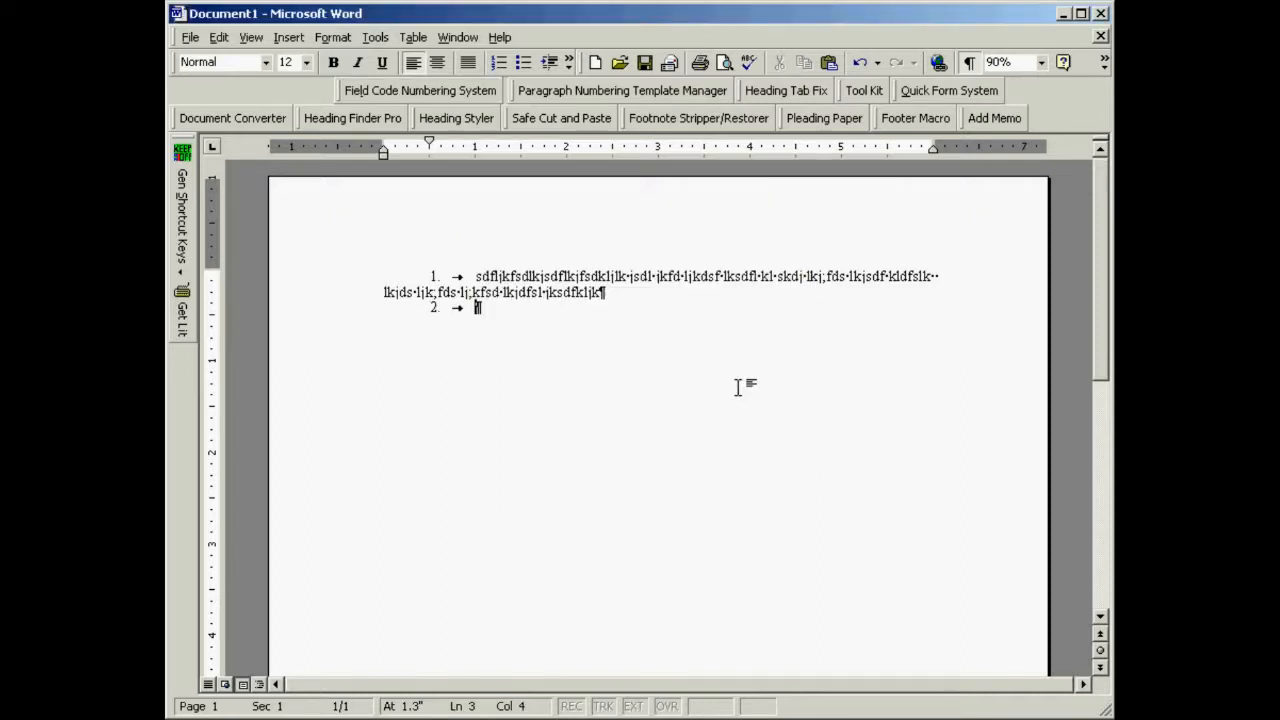
text(sd;lksdk;ldsfk;lsd;klsdf;kldsf;lsdfsdffsd)
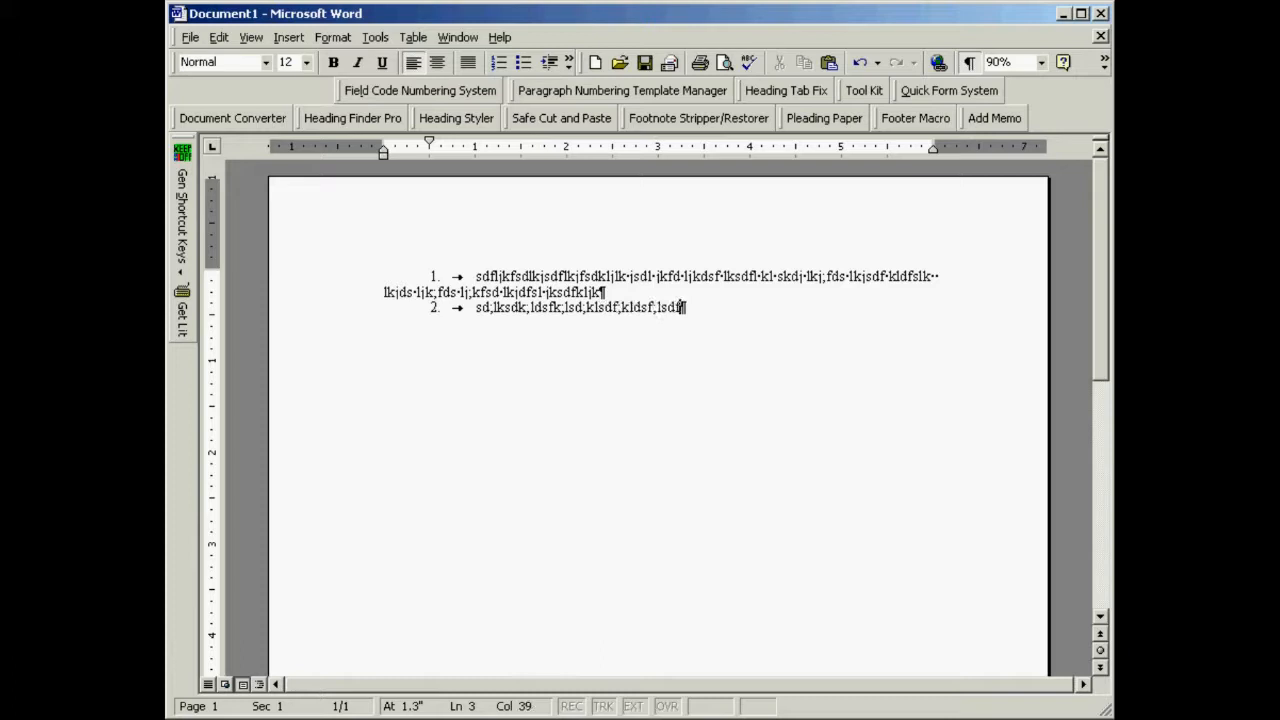
key(Return)
- Insert another level 1 field code number and type a third numbered paragraph of sample text
key(alt+l)
click(741, 388)
text(lkjsdfklsdflkjlkjsdflkjsdflkjsdflkjsdf)
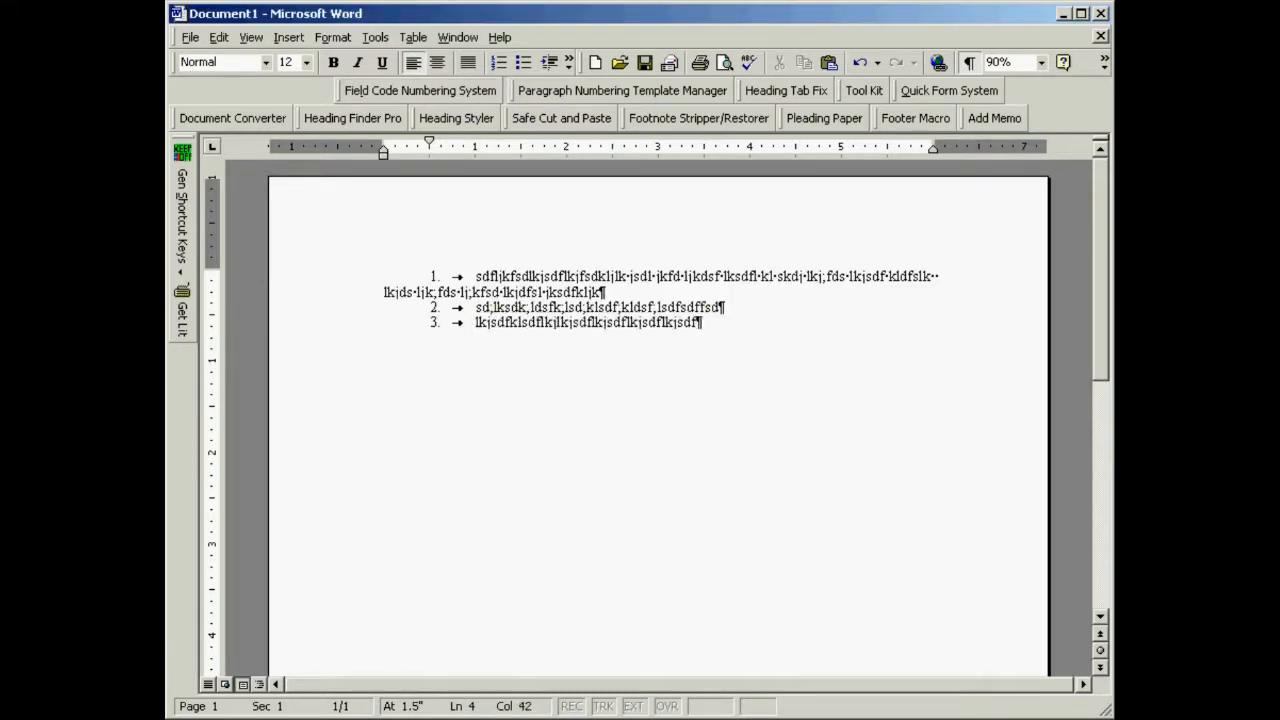
key(Return)
- Insert a Level 2 field code number with 1.0 first line indent and type a sub-paragraph of sample text
key(alt+l)
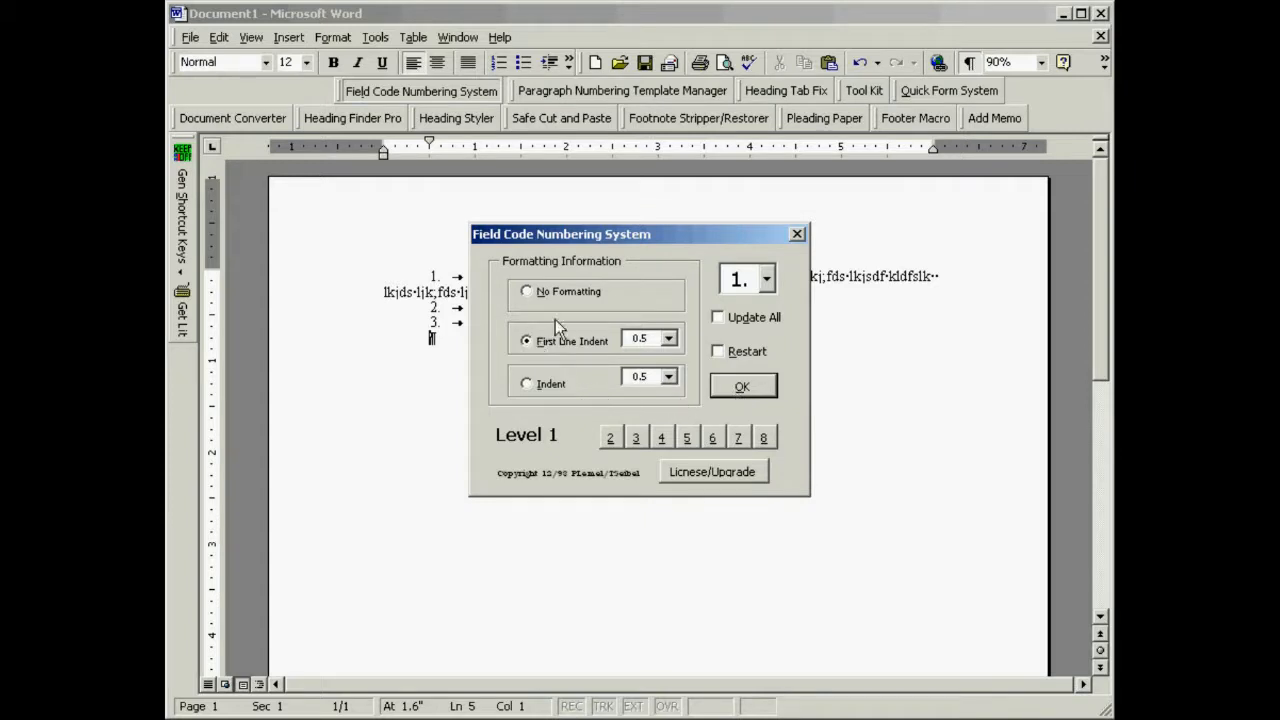
click(612, 438)
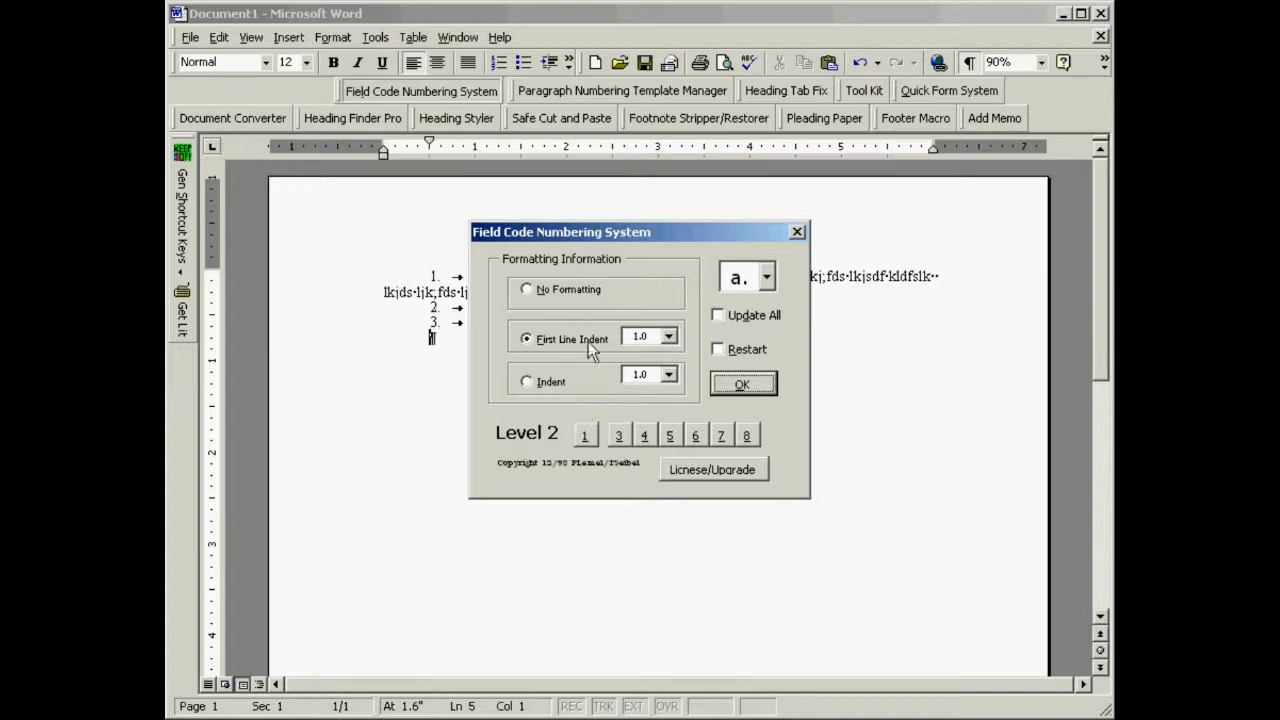
click(741, 386)
text(;rkodgdf;dg;';df k ;ll;kff, k;l;ll;k l;   ;klfd;lk)
key(Return)
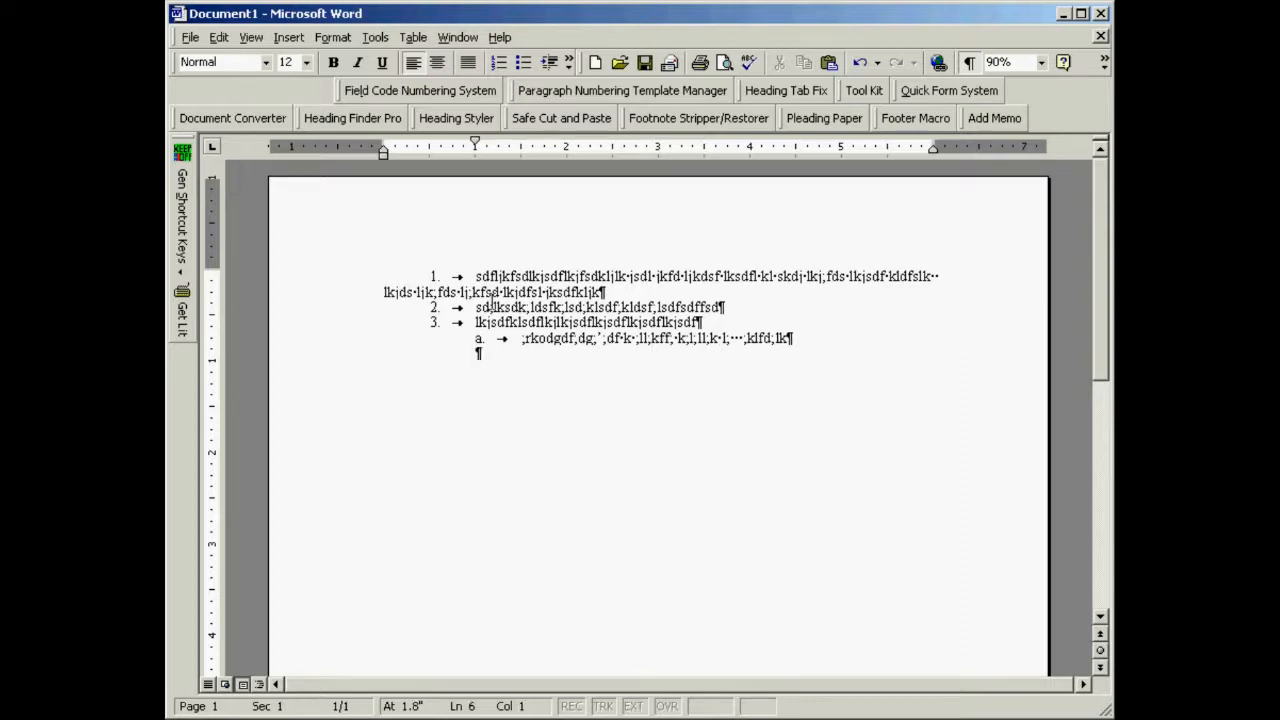
- Insert a level 1 field code number with Restart enabled and type a paragraph of sample text
click(423, 92)
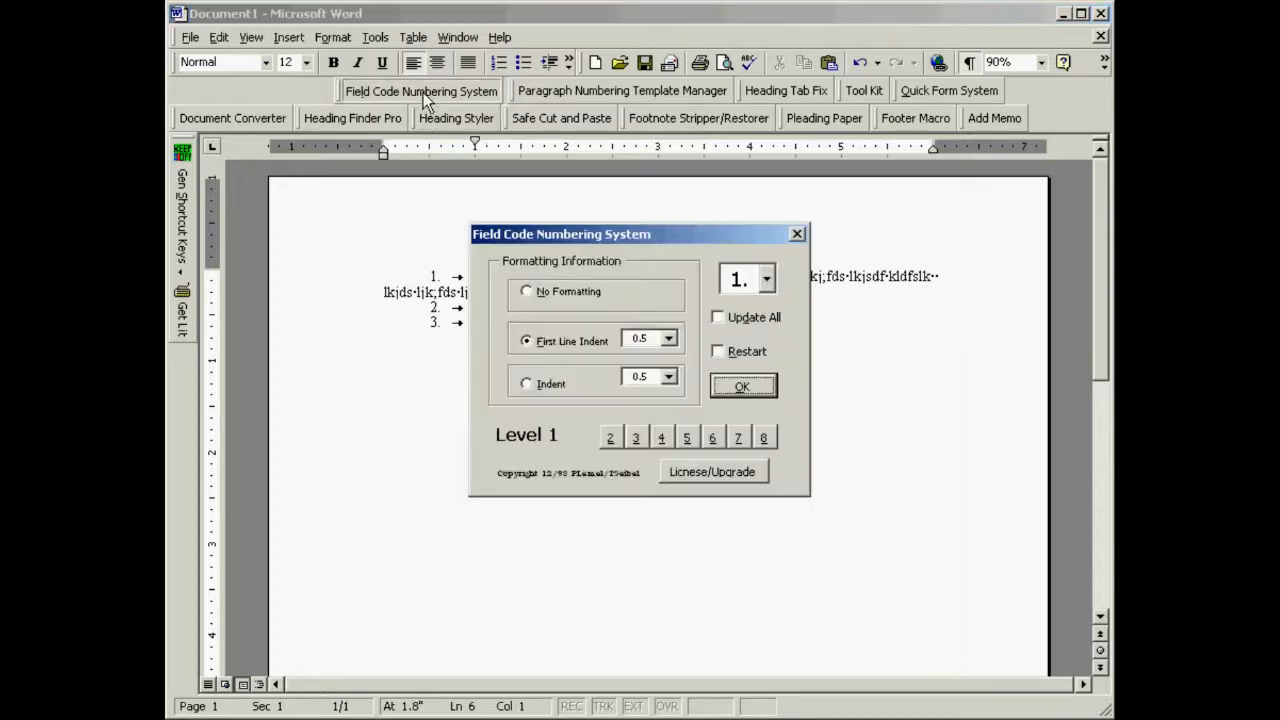
click(718, 351)
click(738, 392)
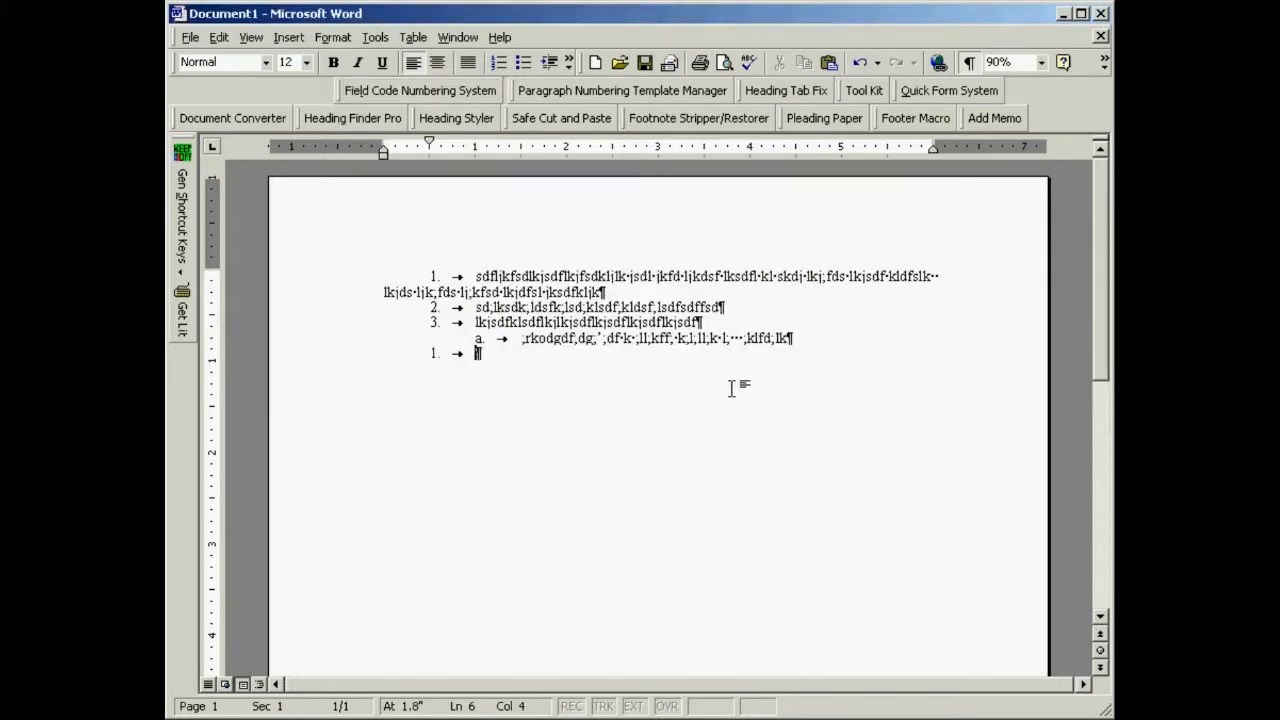
text(sdfk;ldsf;klsdfl;kdfs; lk kl; dsf kl;dsfkl; sfdkl kl, dskl; dsfkl;sdf)
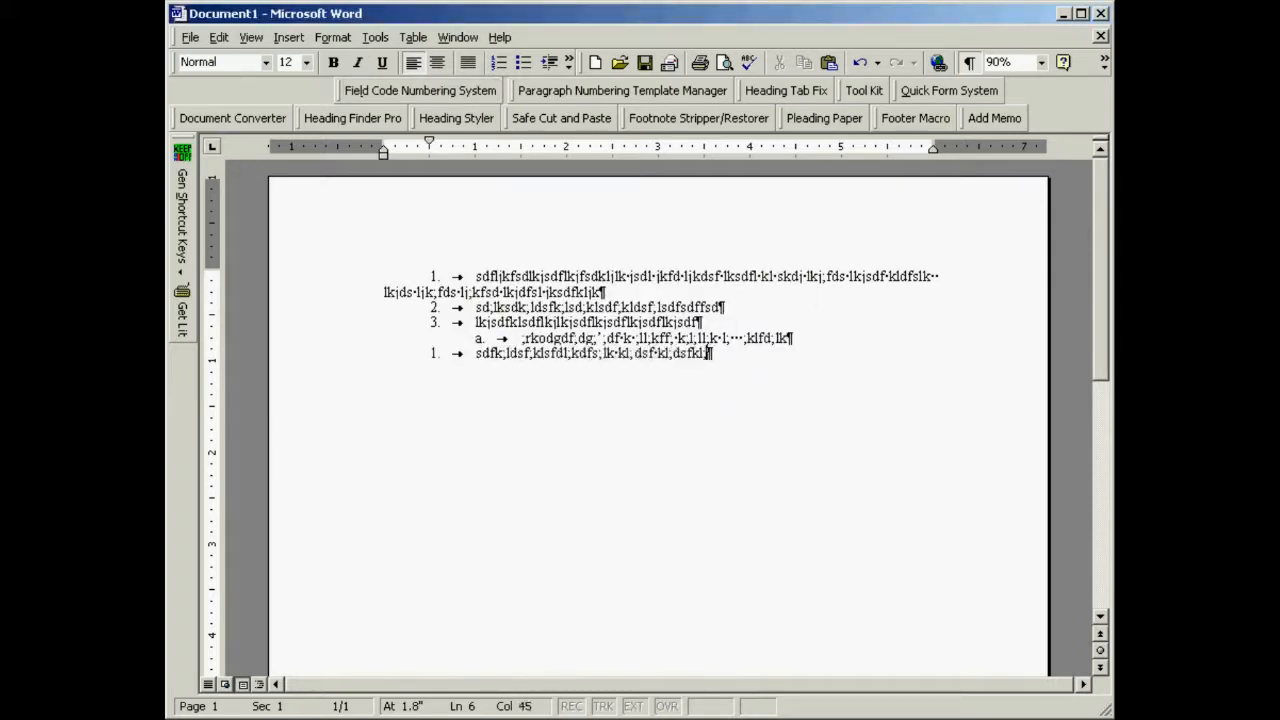
key(Return)
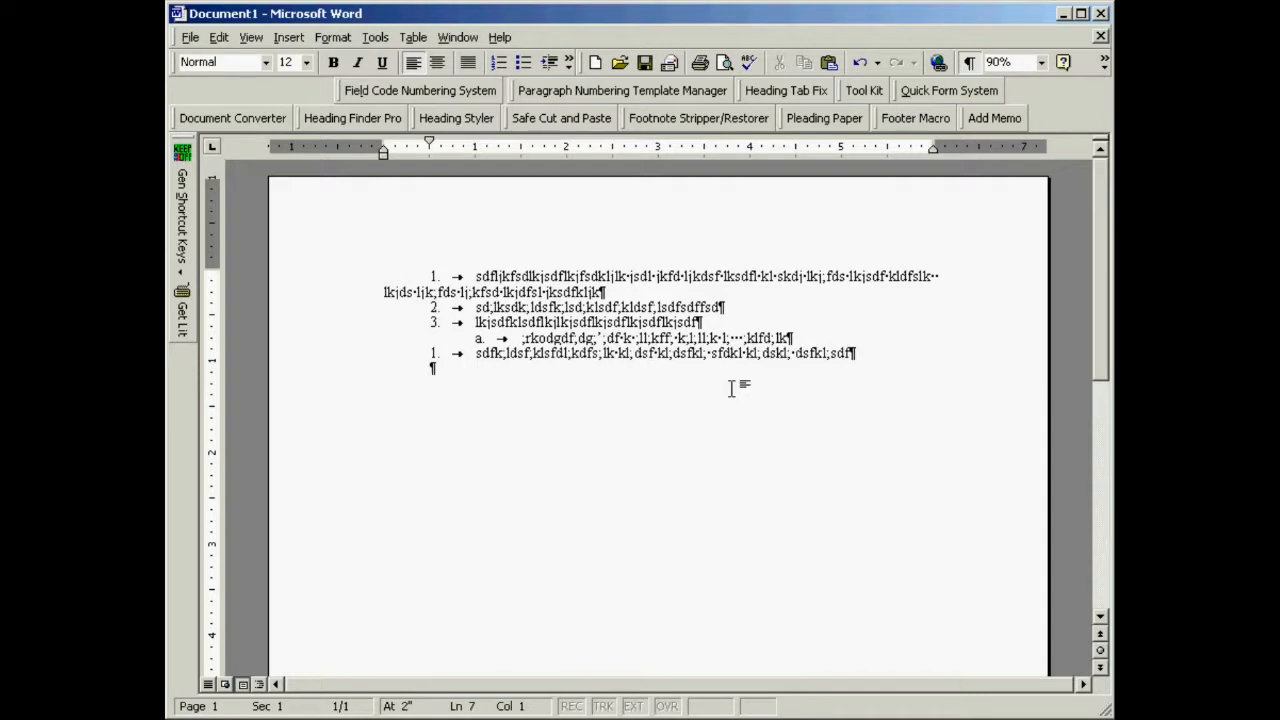
- Insert a restarted level 1 number using Indent formatting at 0.5 and type a multi-line paragraph of sample text
key(alt+i)
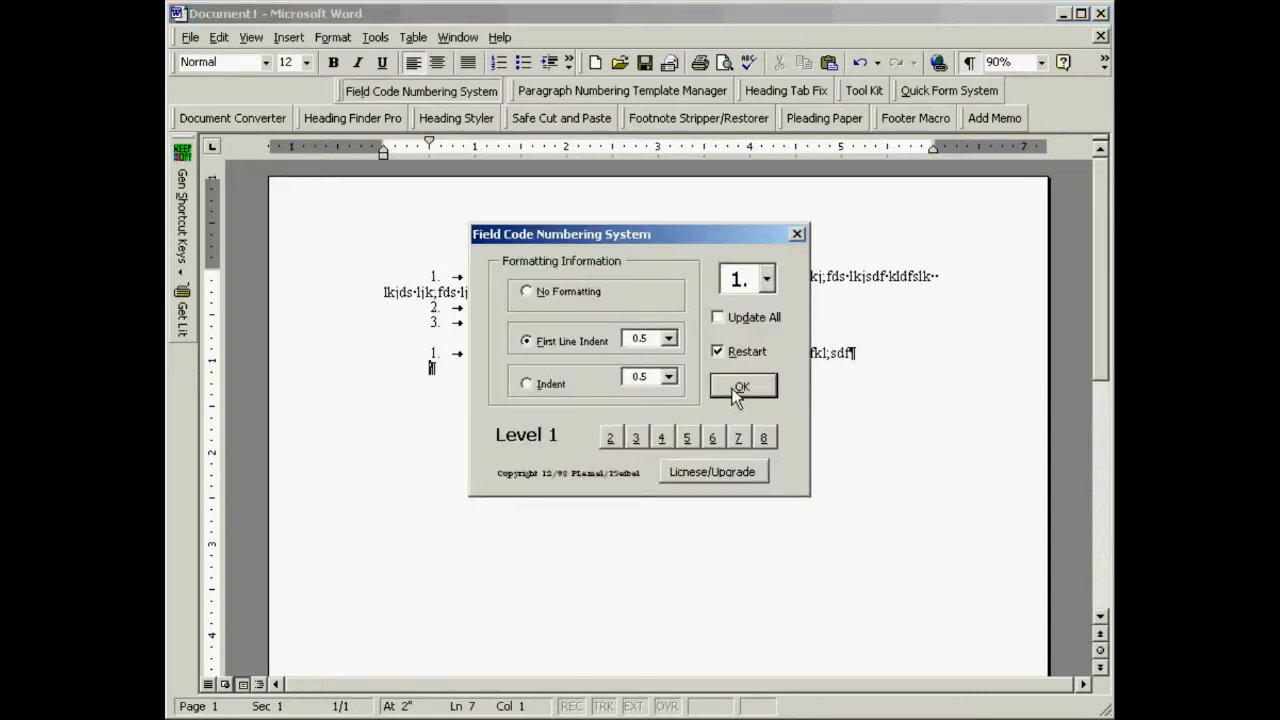
click(527, 385)
click(725, 388)
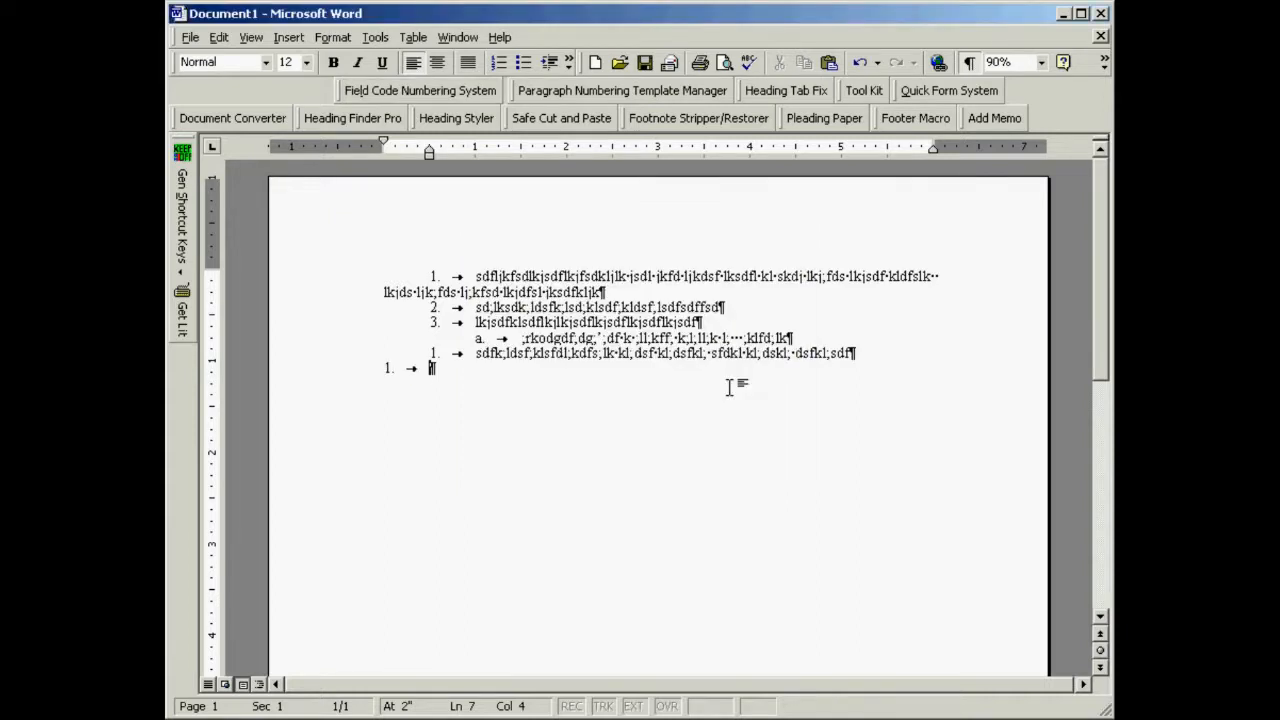
text(;lksdfl;k sdfl; s; lkd;kl dfk ;l, dsf jksdfl kjdfs j)
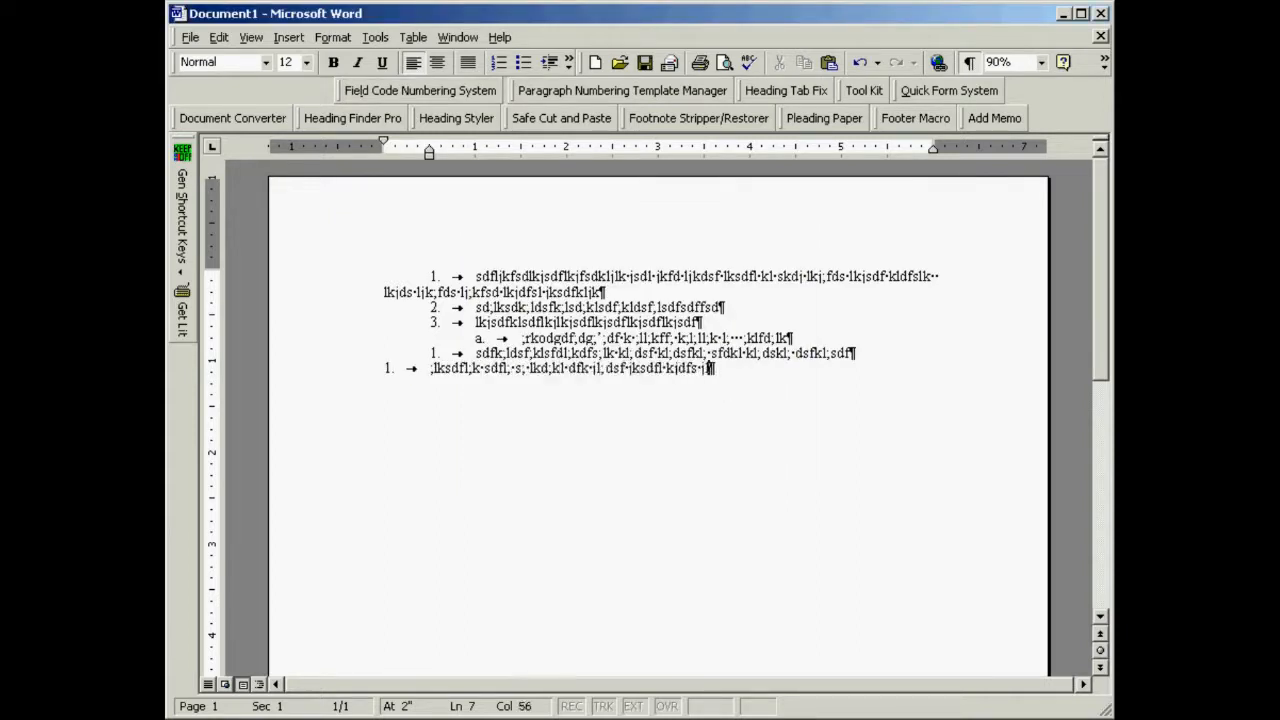
text(lsdfl jsfdkljsdfjkll jksd ljkfdsjkl sdfjkl;sdfljkdsflk l jksd ljk;fd ljk;sd)
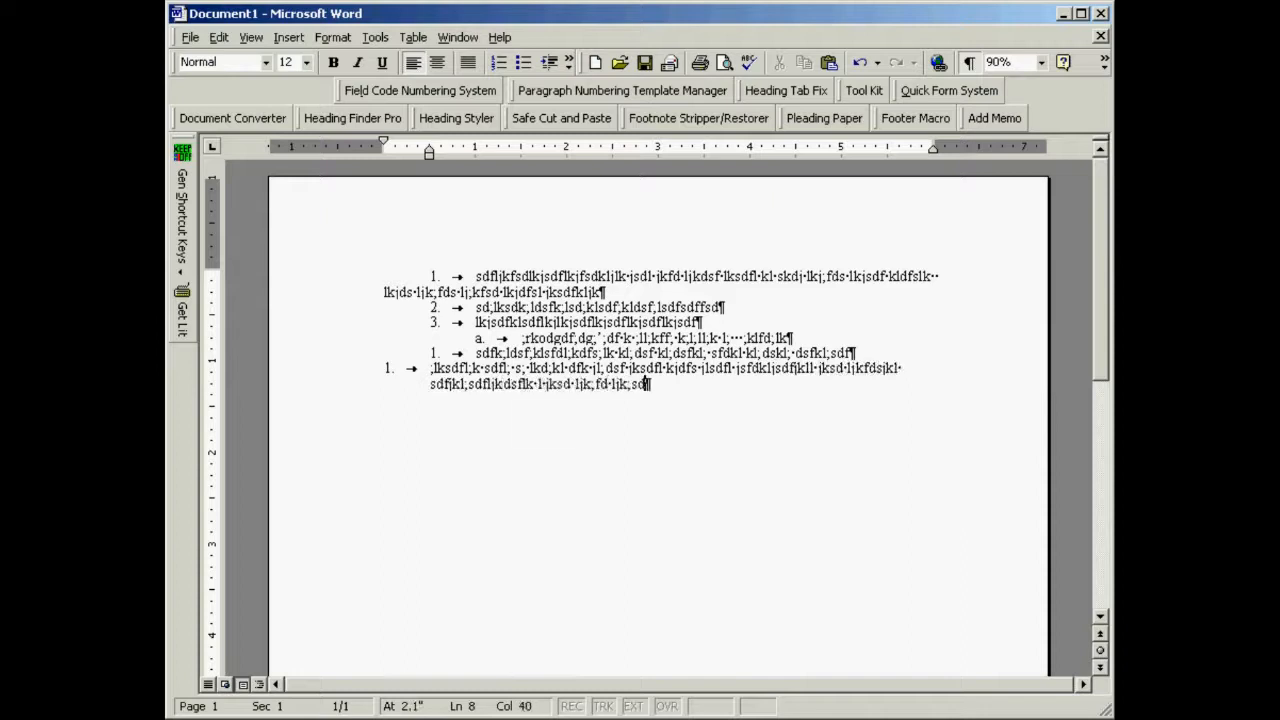
text( ljk;sdflk j;dfs lkj;sdfljk ;dfslk jdsflkjl jkdf jkl;dfsl kj;dsflk jdfslkj ;dsflk dsf)
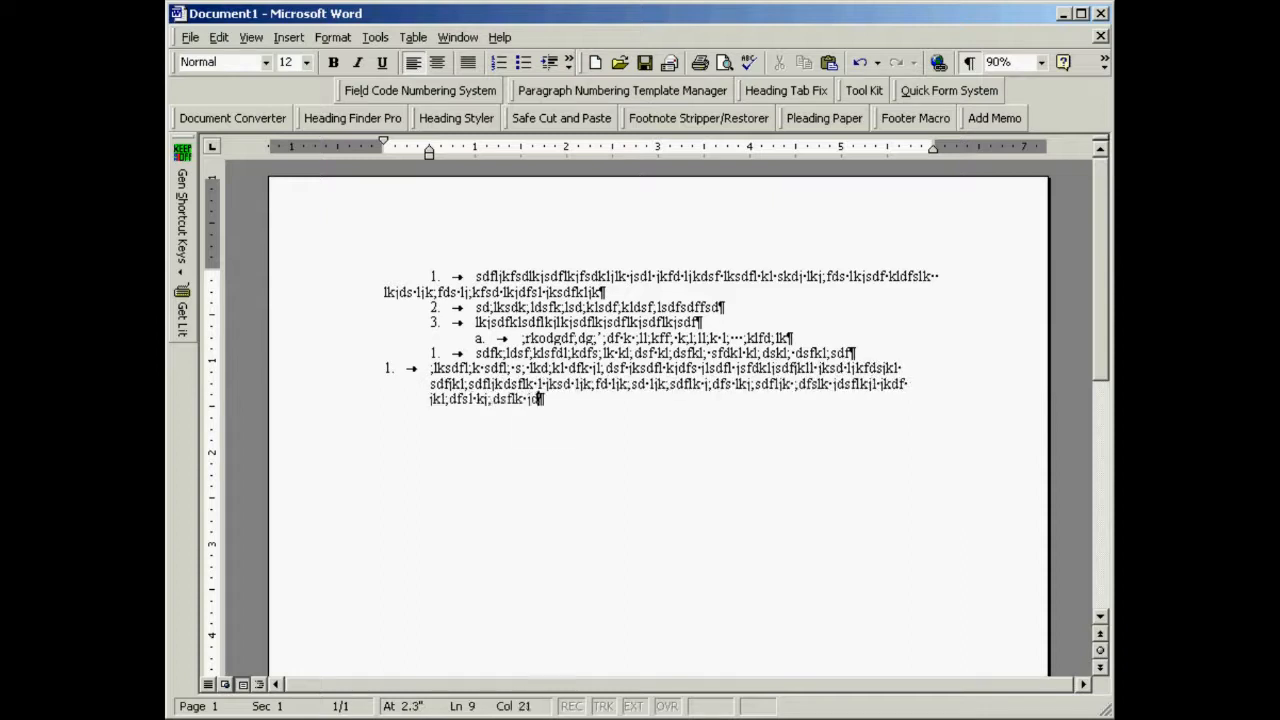
key(Return)
key(Return)
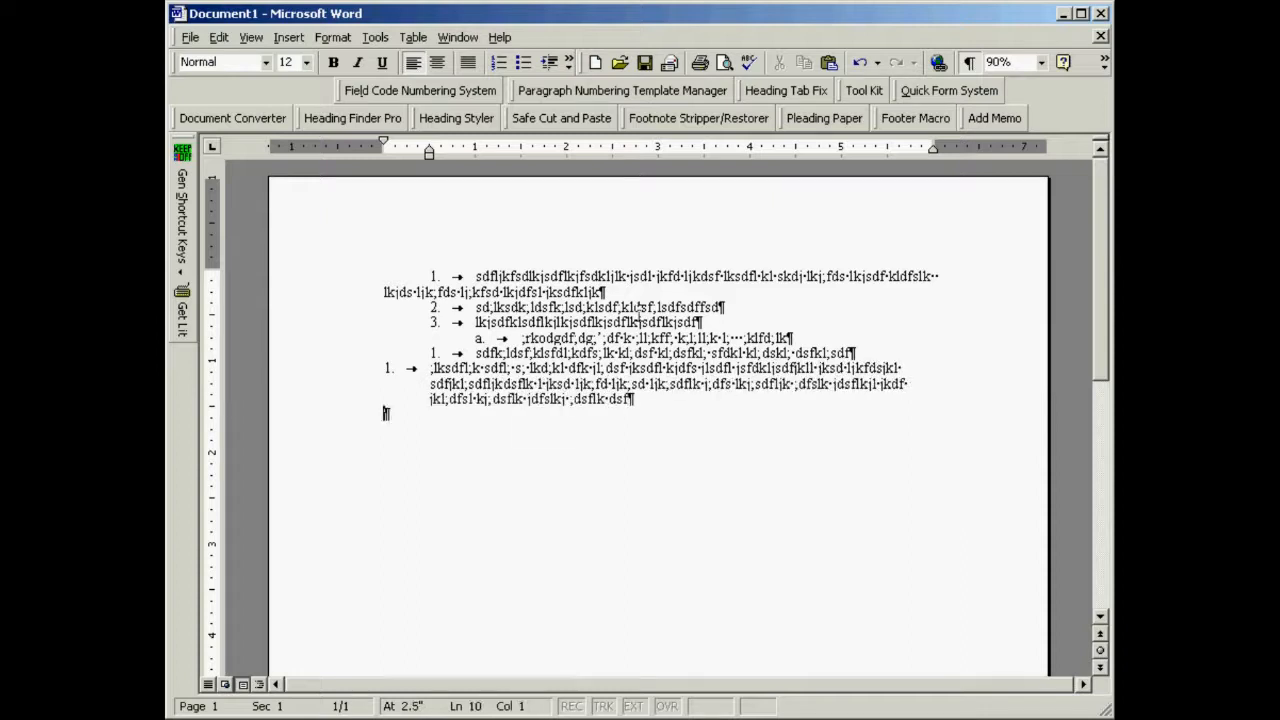
- Insert another restarted level 1 field code number with Indent formatting
click(392, 91)
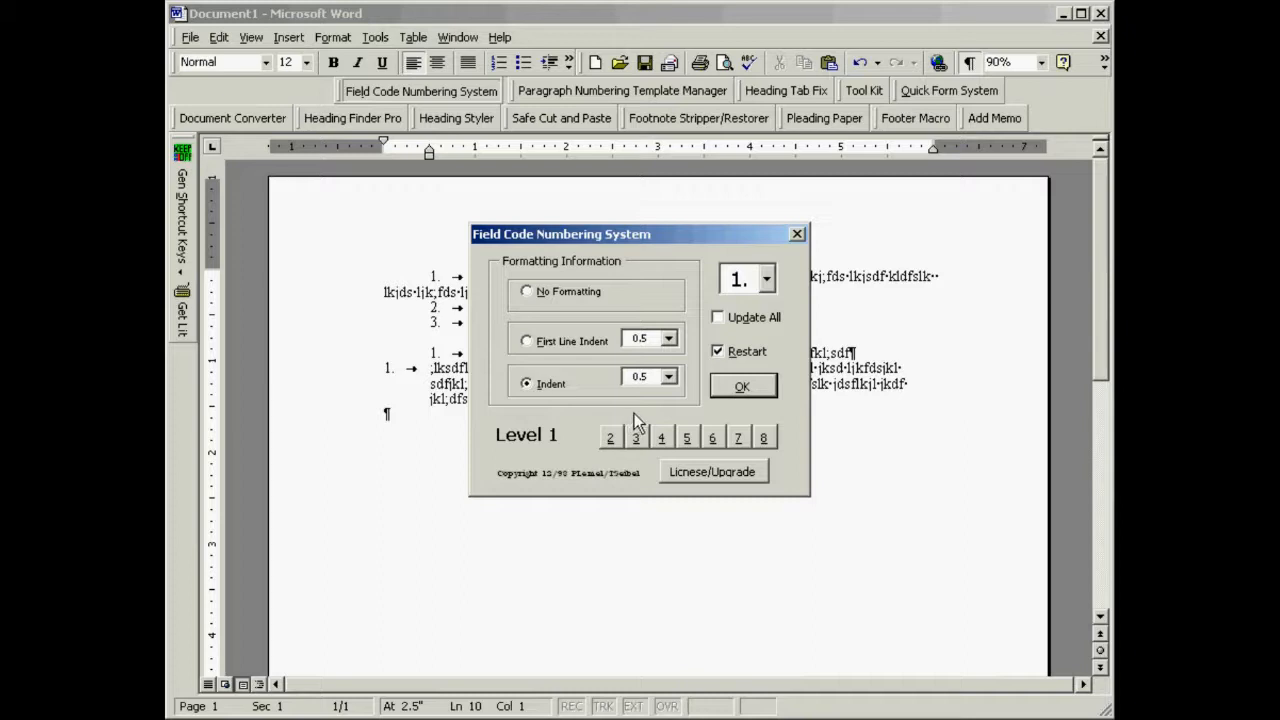
click(742, 389)
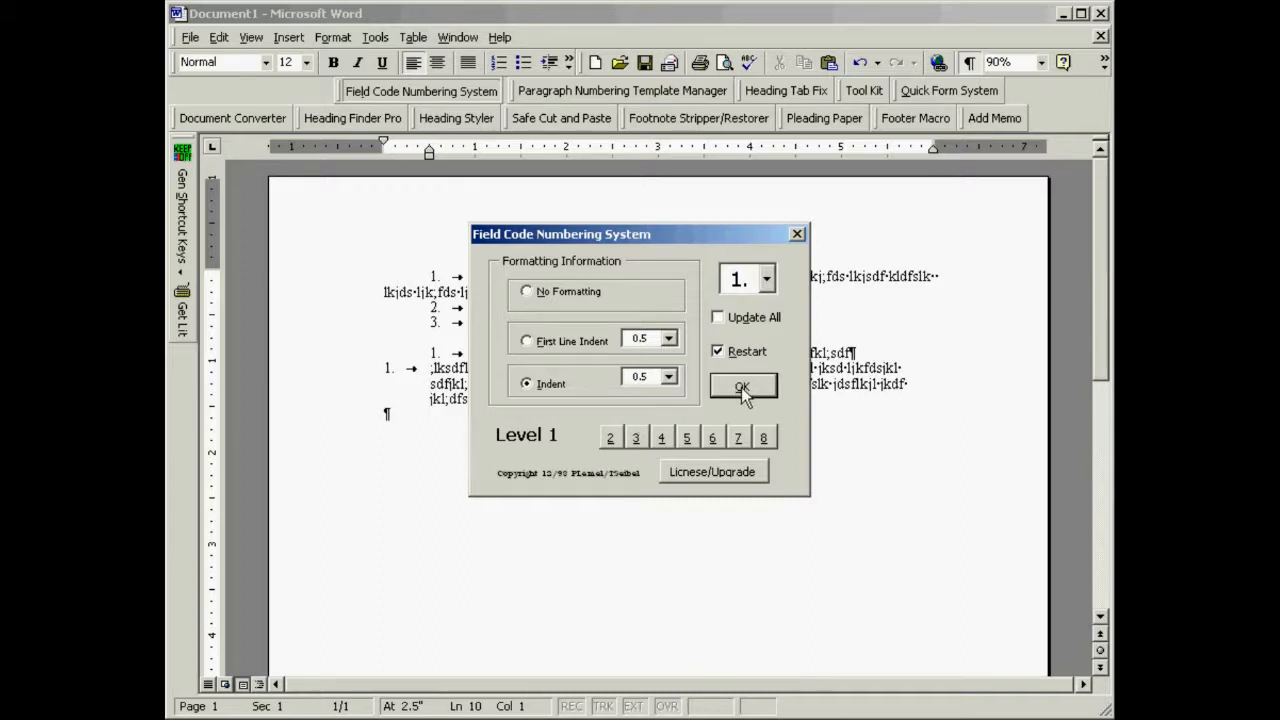